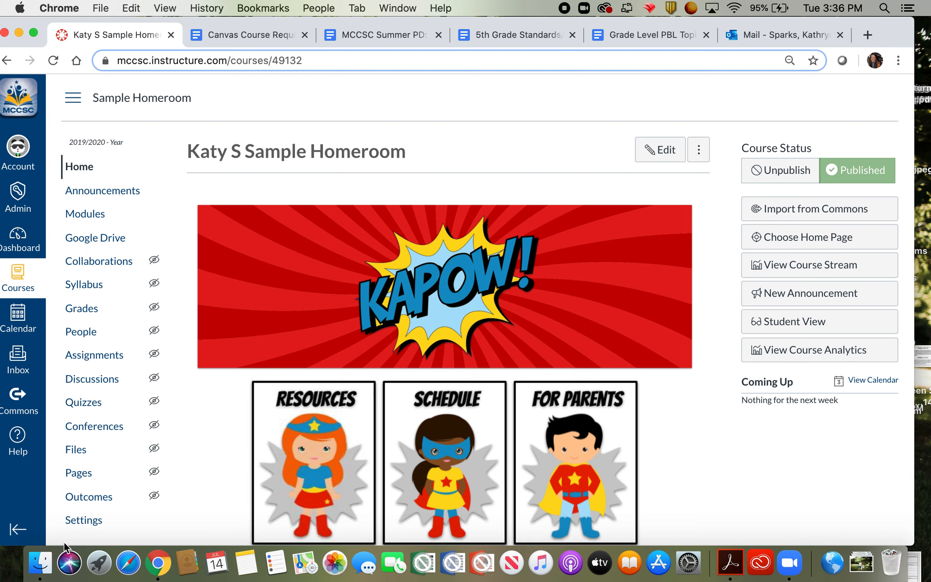
Start a content import that copies the Canvas course 3rd Grade Curriculum Resources, limited to specific content
left_click(87, 522)
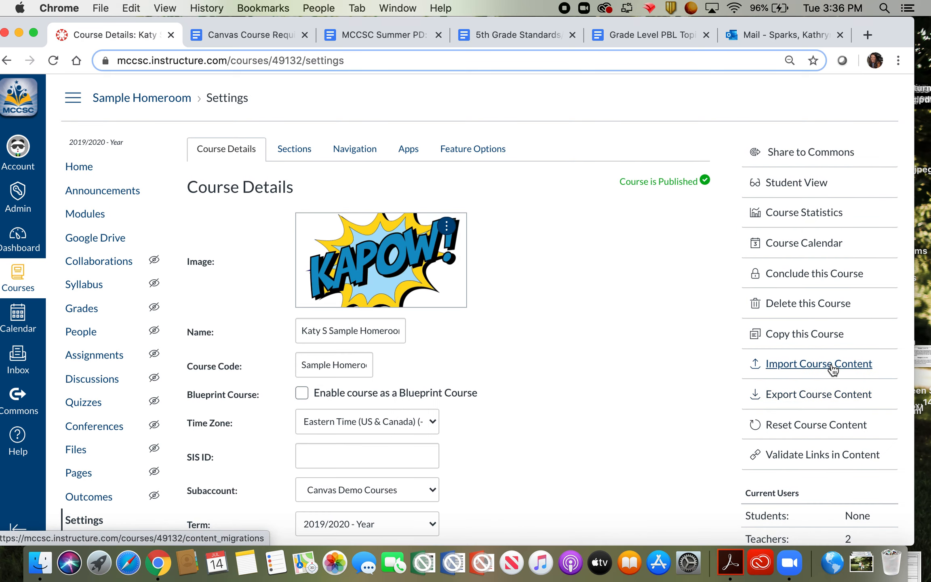
left_click(818, 363)
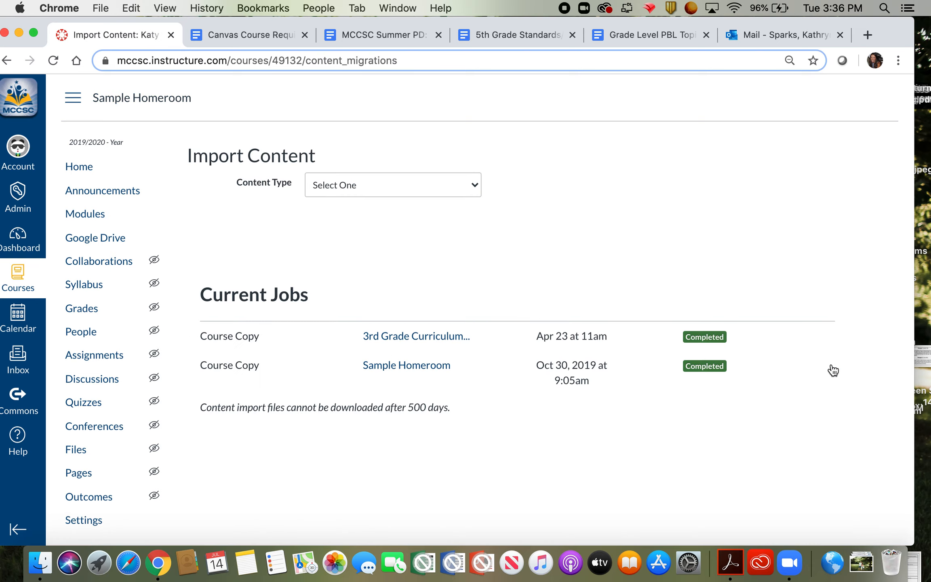
left_click(473, 185)
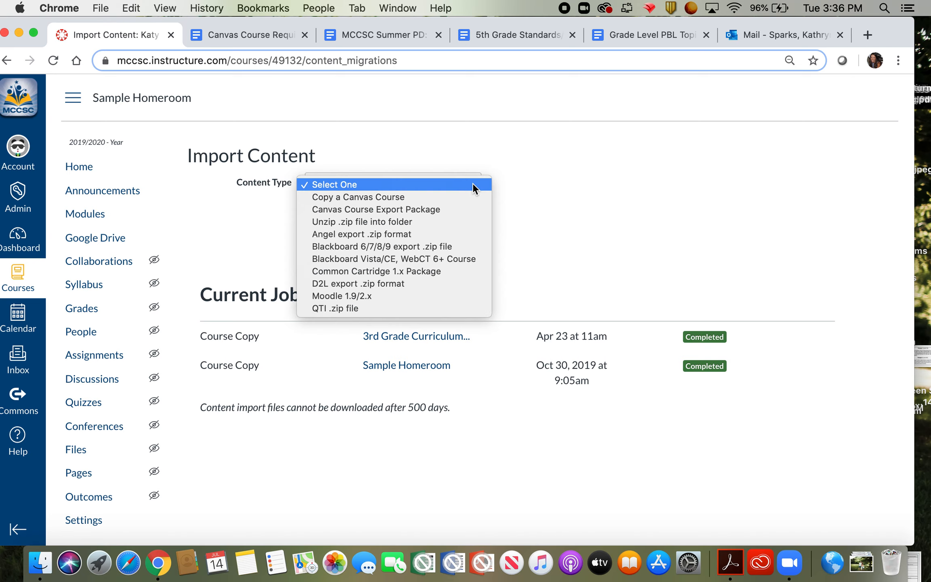
left_click(427, 197)
left_click(376, 223)
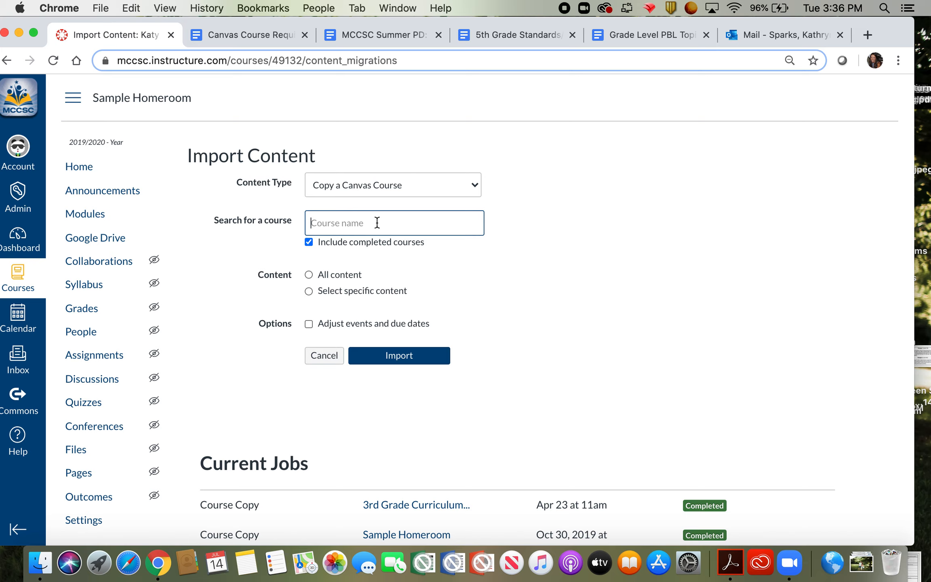
type("3rd grade curriculum")
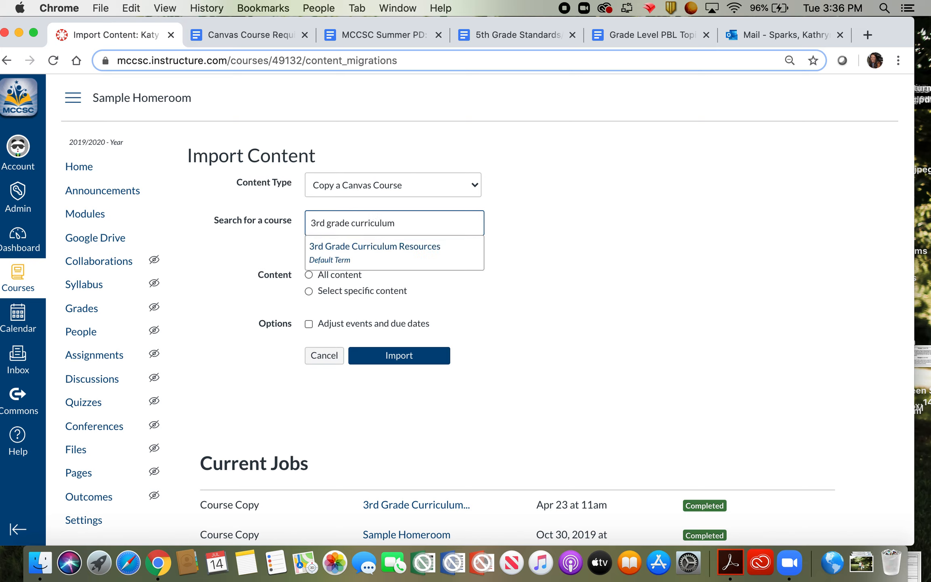
left_click(406, 254)
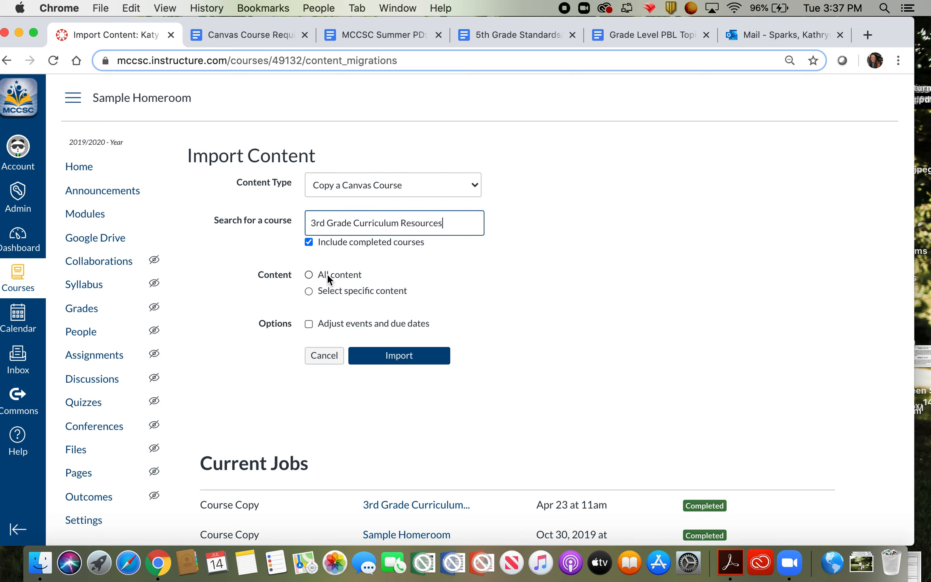
left_click(309, 292)
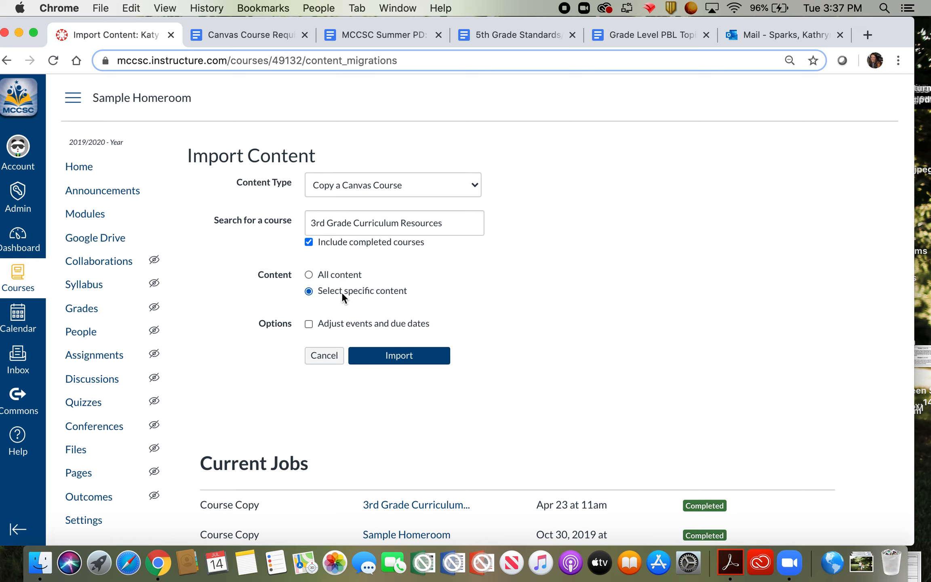
left_click(410, 359)
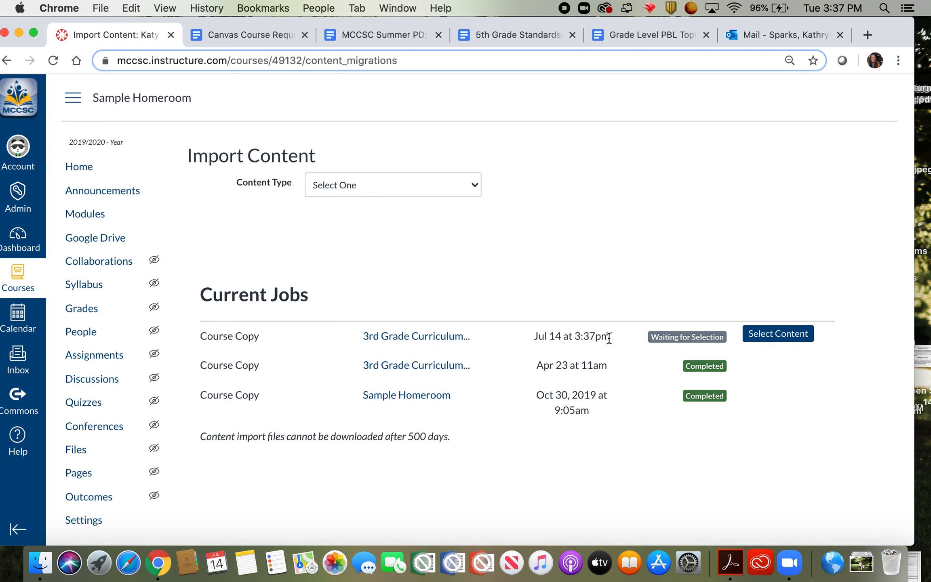
Import only the assignments "3.RL.2.1 and 3.RF.5 CFA Tech Enhanced" and "3.RL.2.3 CFA Tech Enhanced", and check for them in the course's assignments and quizzes
left_click(790, 336)
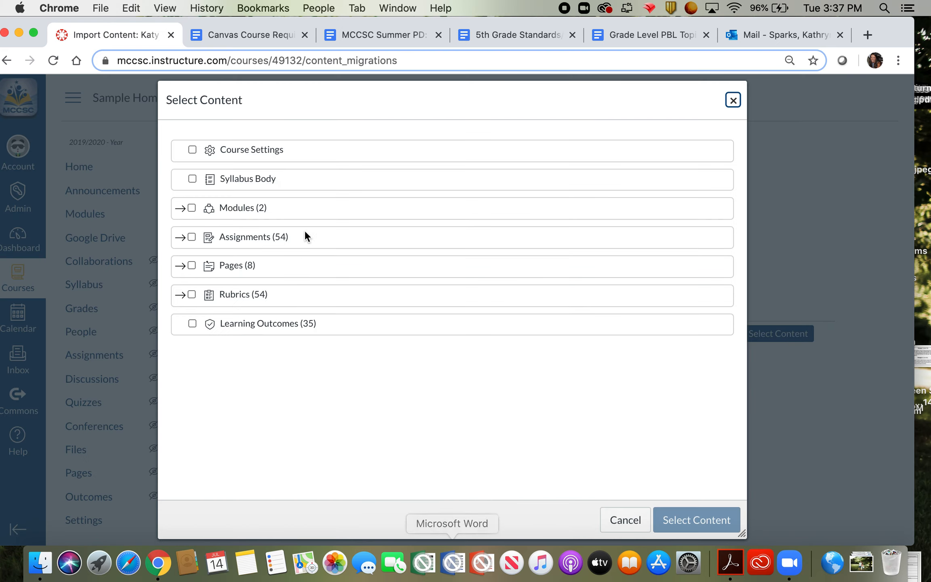
left_click(180, 238)
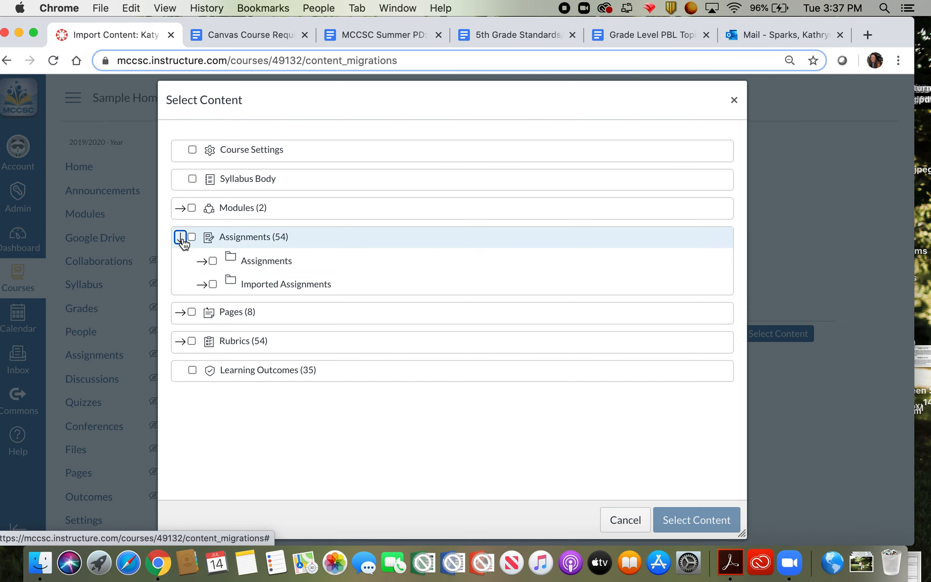
left_click(202, 262)
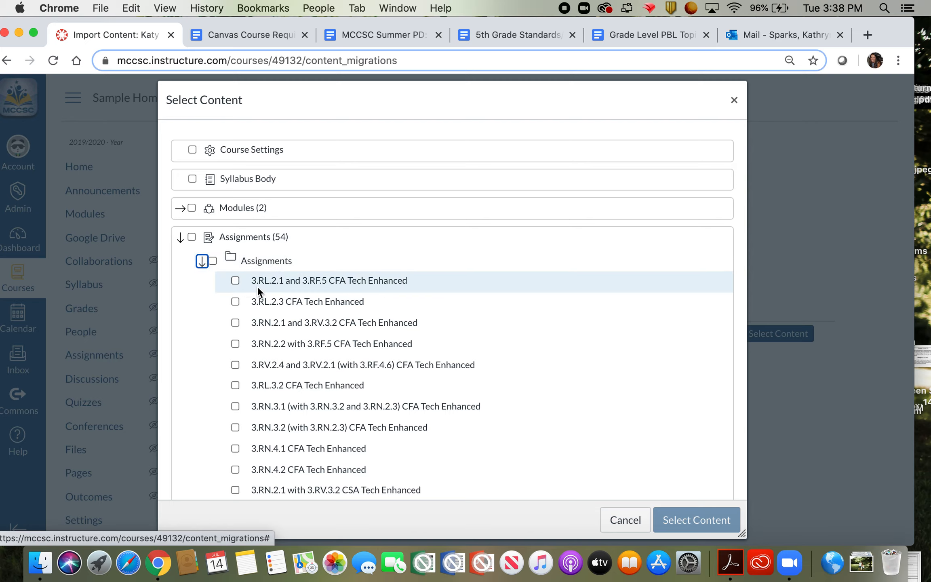
left_click(236, 281)
left_click(236, 303)
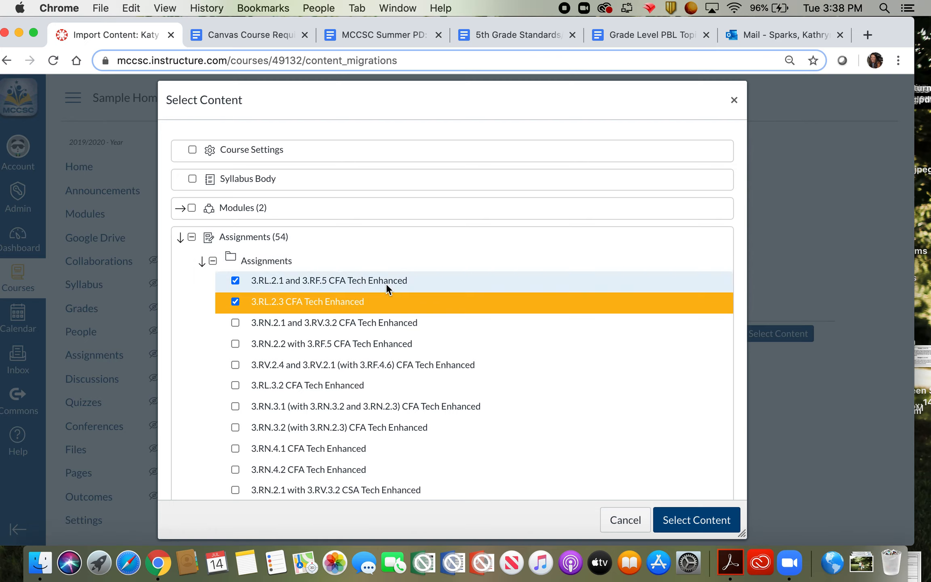
left_click(696, 521)
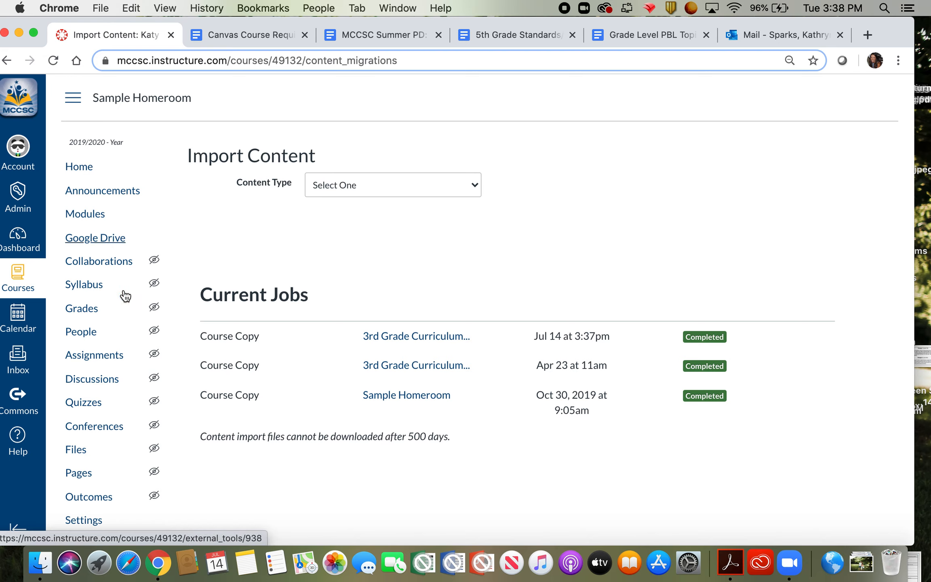
left_click(98, 364)
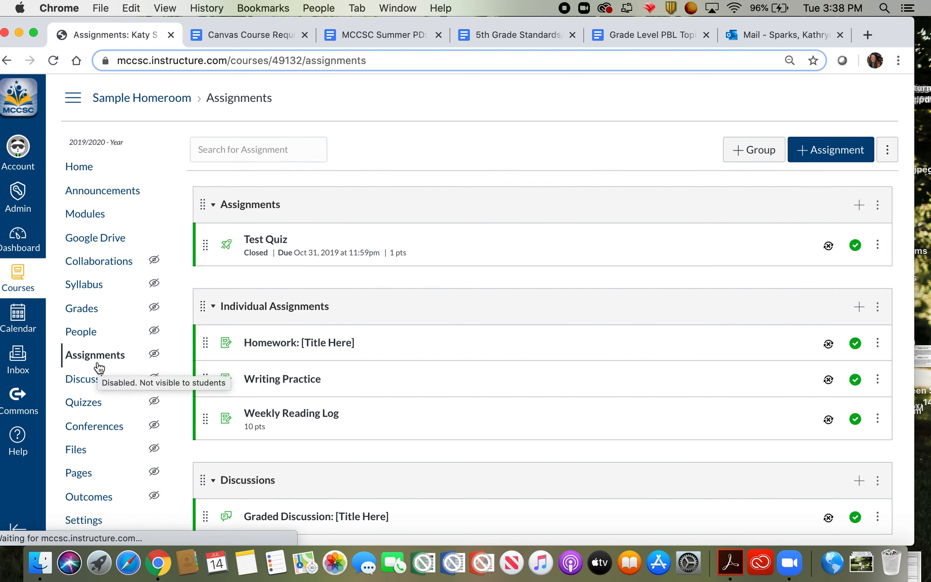
left_click(93, 402)
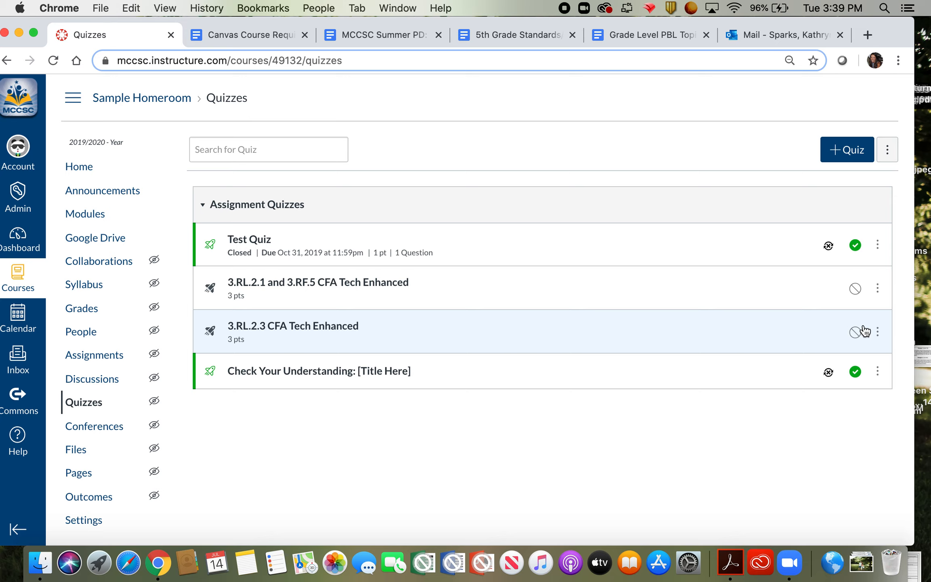
Start another Canvas course copy from 3rd Grade Curriculum Resources into the homeroom course, again with specific content only
left_click(82, 524)
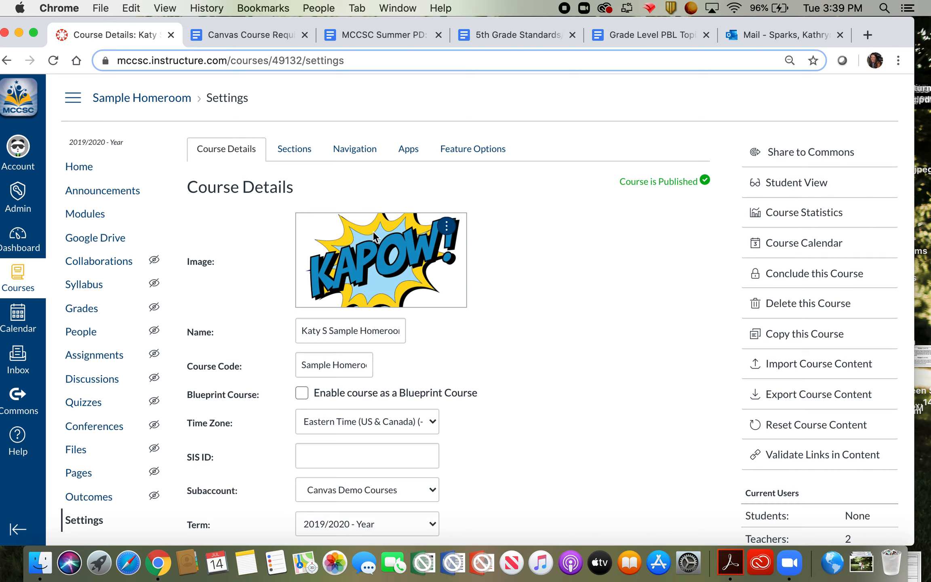
left_click(832, 366)
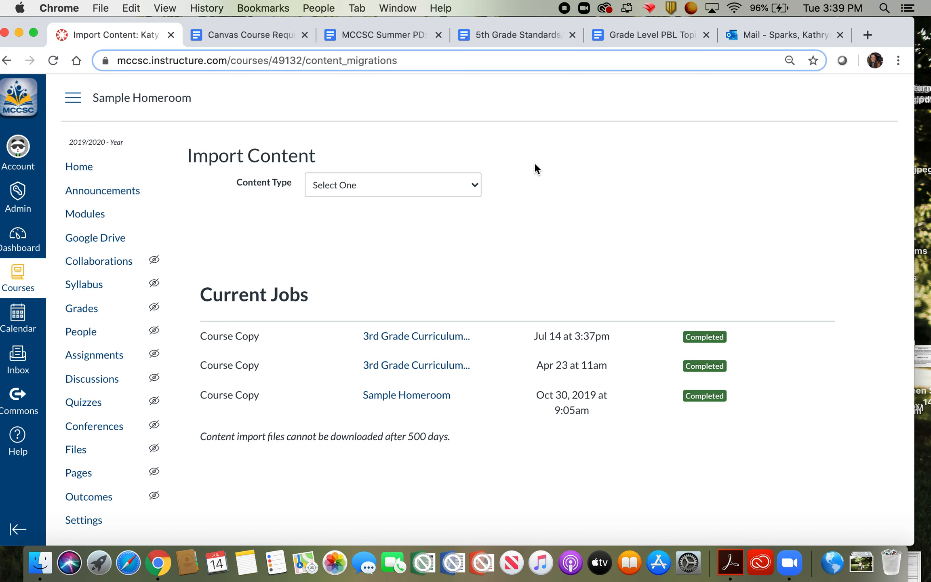
left_click(476, 184)
left_click(450, 196)
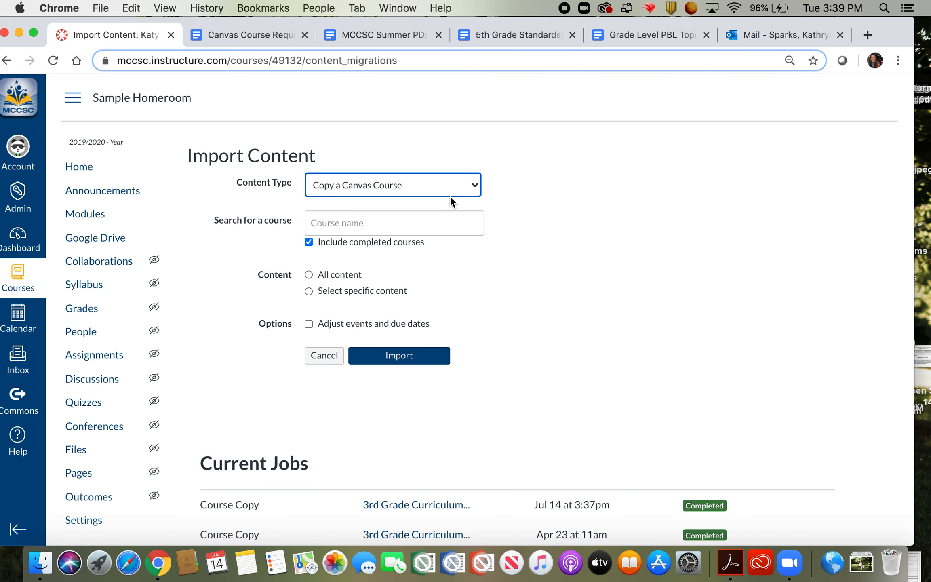
left_click(392, 221)
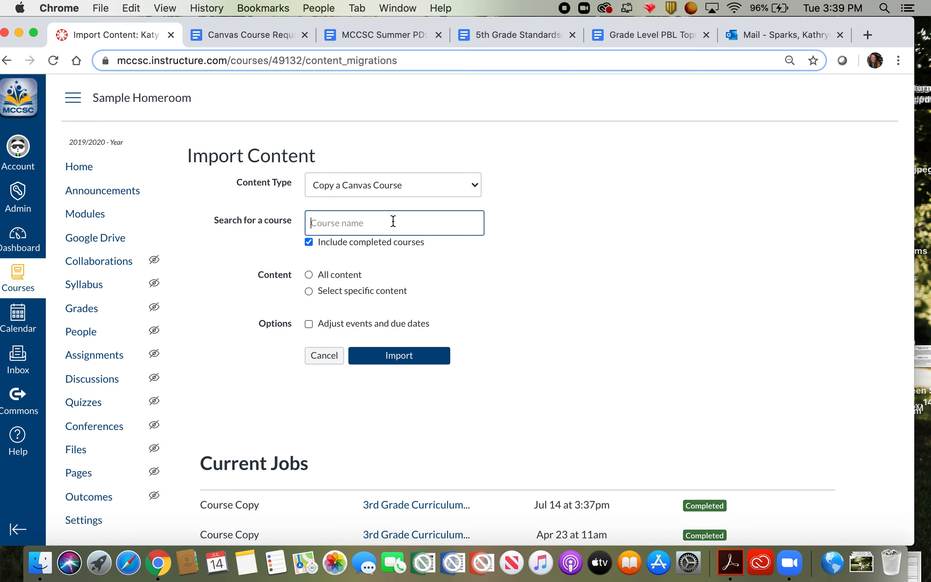
type("3rd grade curriculm")
key("BackSpace")
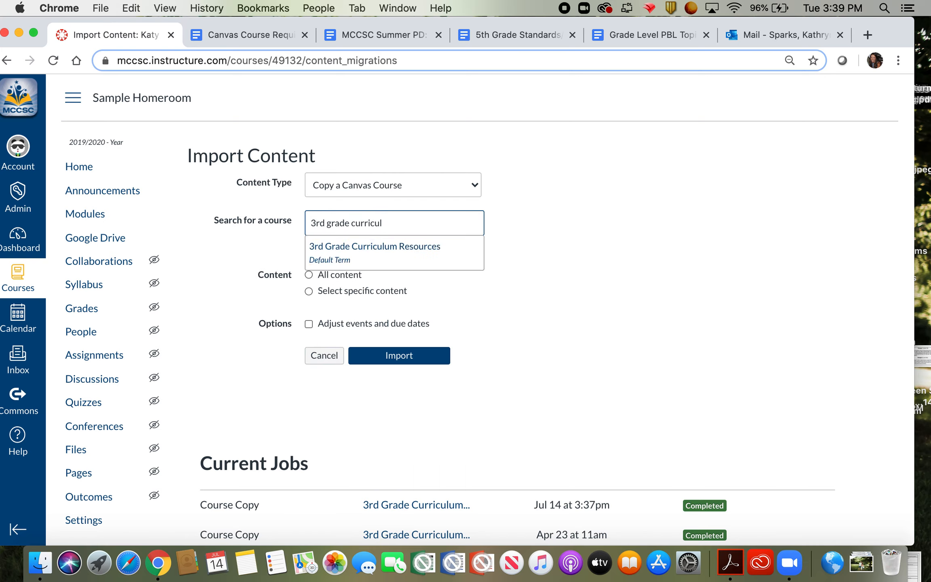
left_click(412, 252)
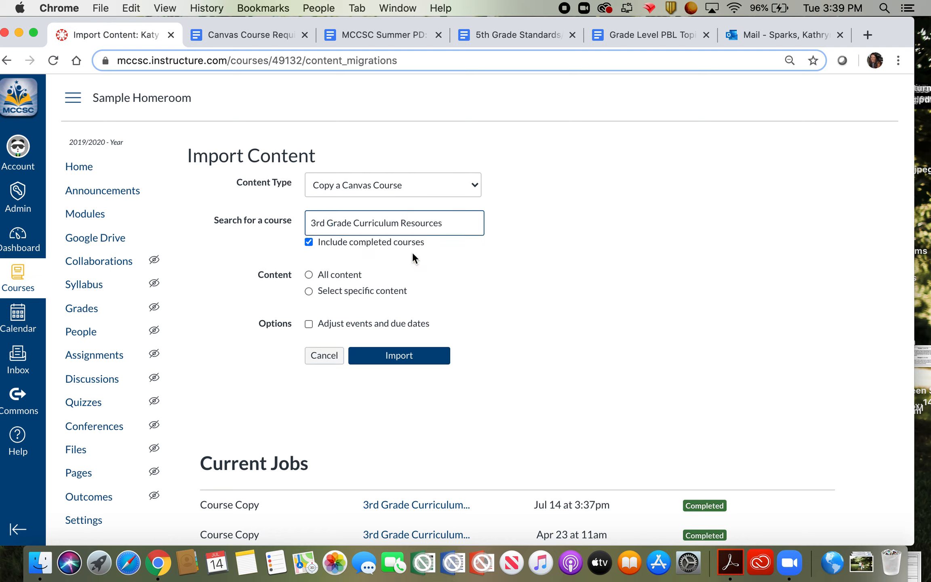
left_click(310, 292)
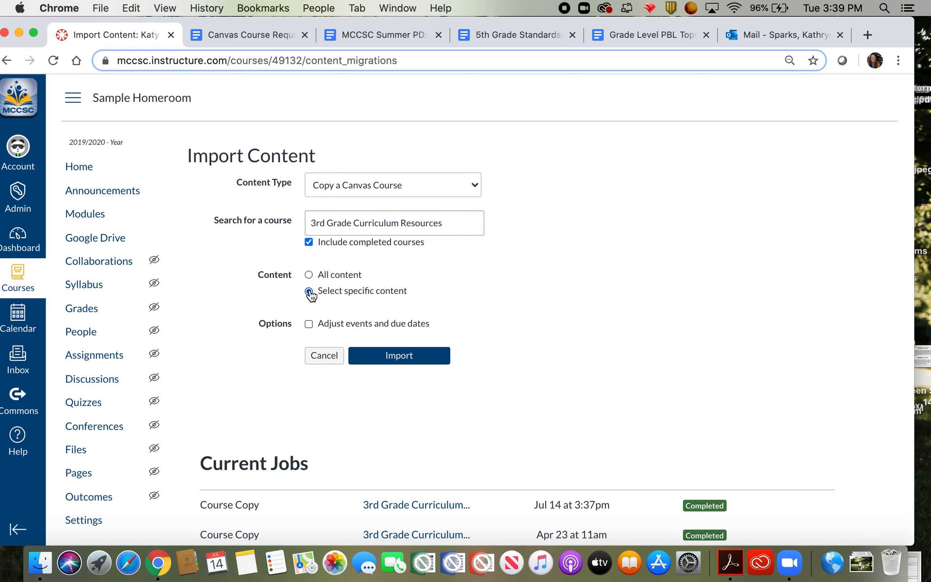
left_click(440, 359)
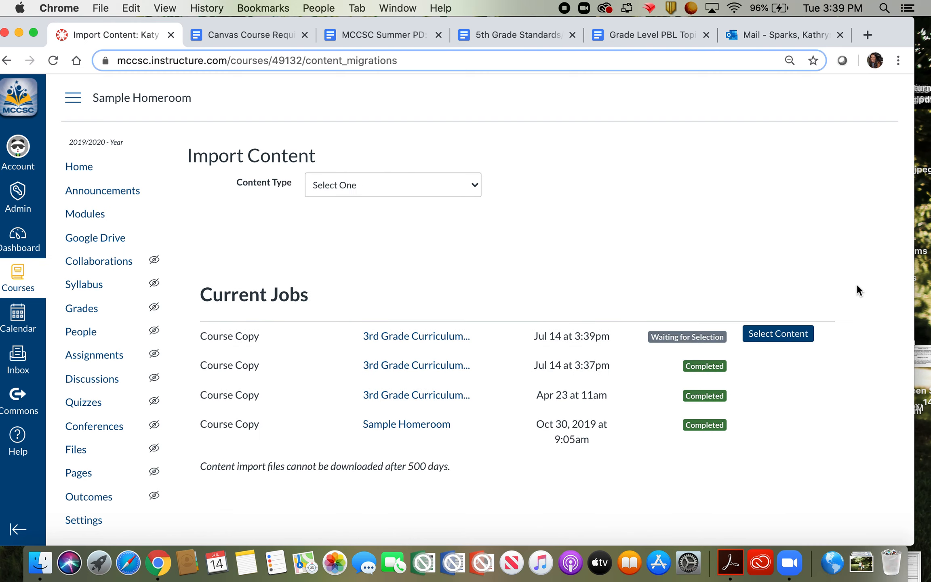
Choose the pages 3rd Grade Curriculum Resources and Printable CFAs/CSAs with Answer Keys as the content and import them
left_click(794, 341)
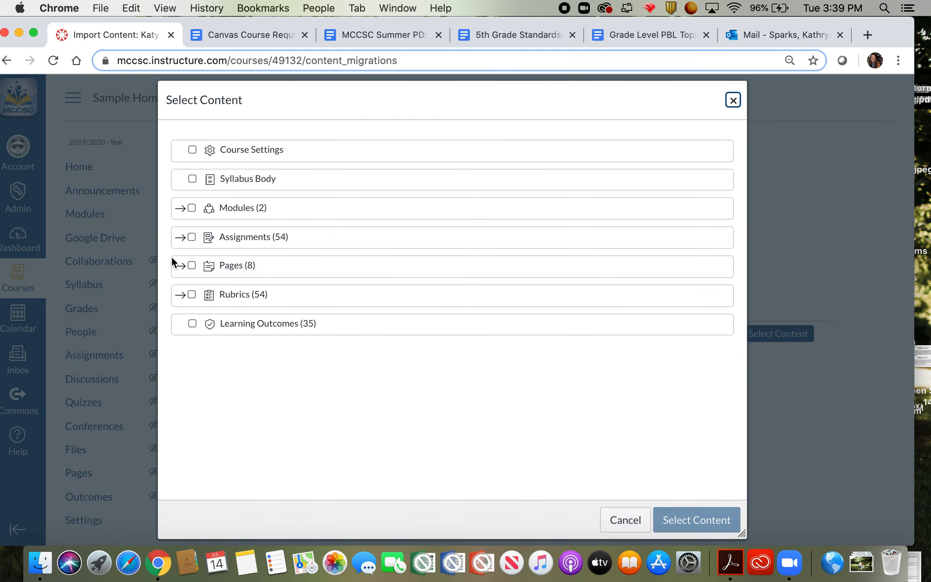
left_click(180, 266)
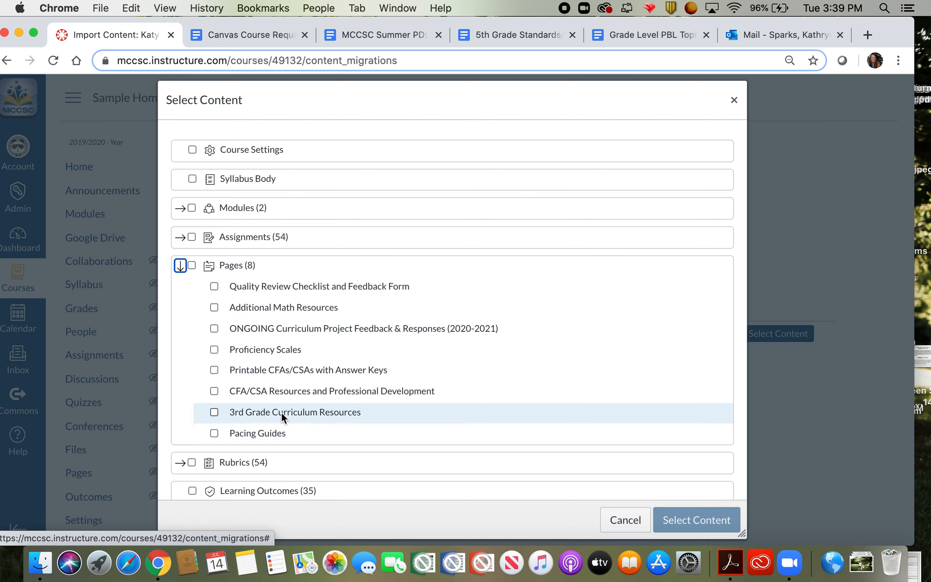
left_click(215, 412)
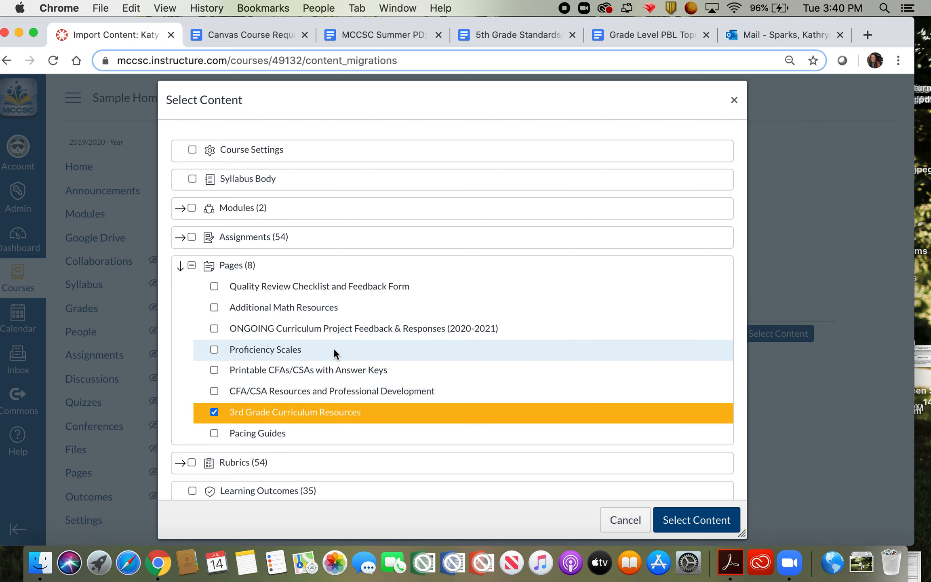
left_click(214, 370)
left_click(695, 520)
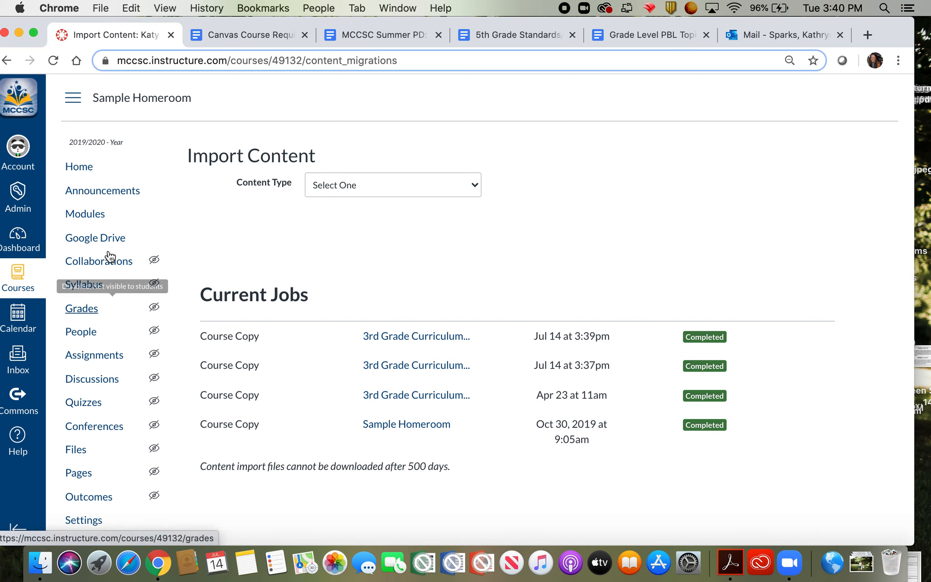
Open the full list of course pages and look through it for the two imported pages
left_click(86, 477)
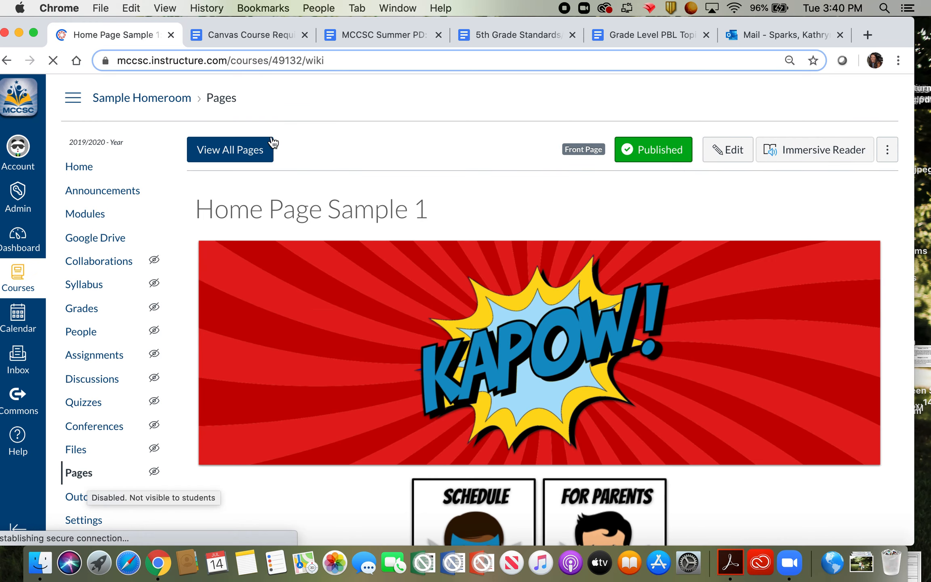
left_click(261, 149)
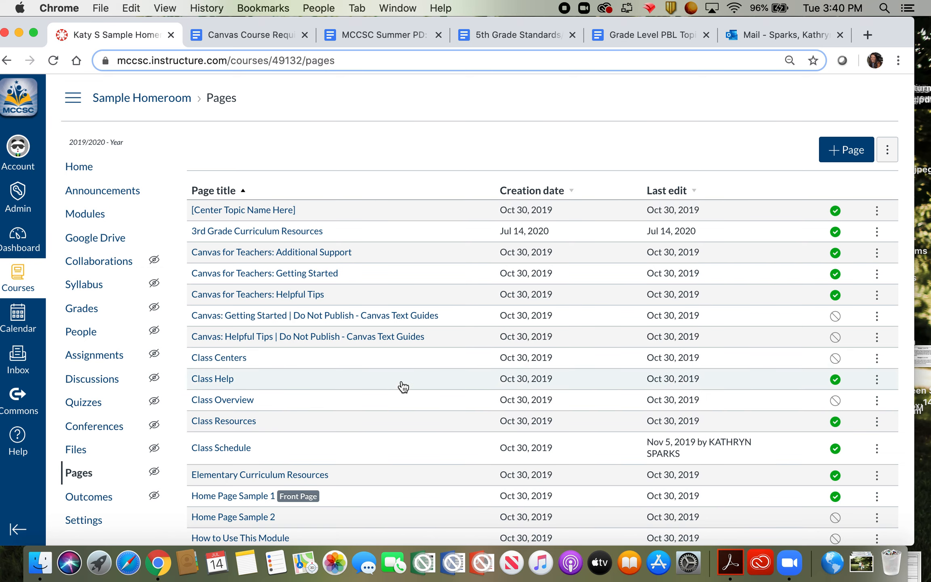
scroll(403, 387, "down", 5)
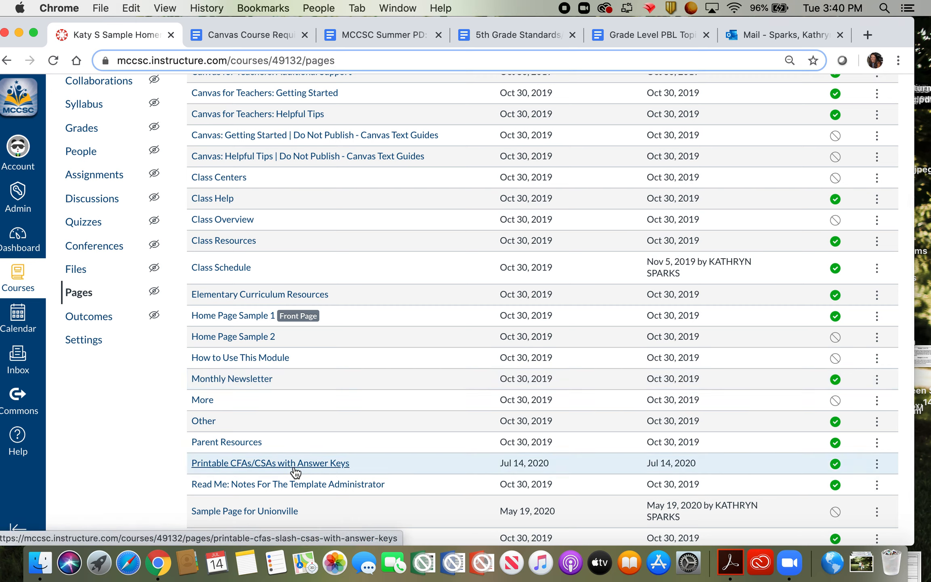
scroll(296, 472, "down", 2)
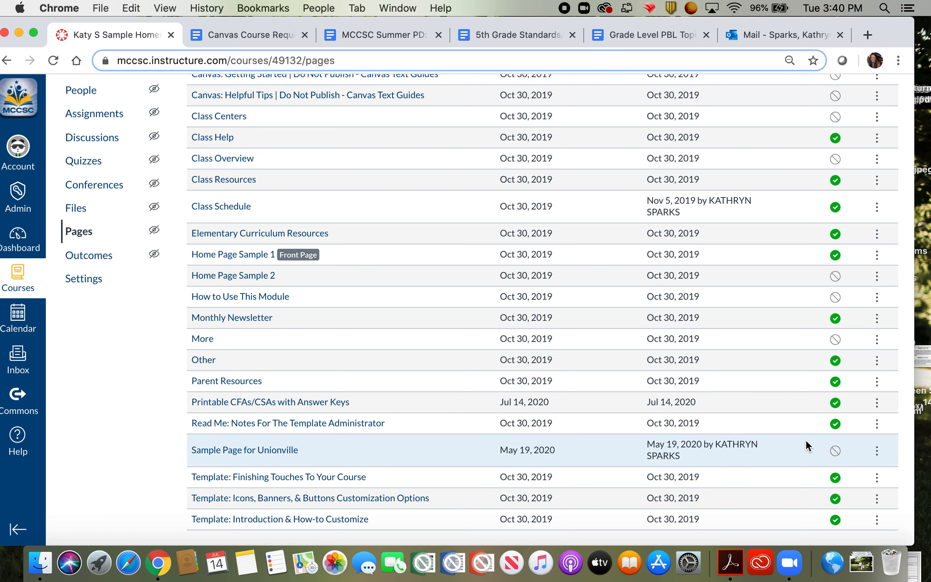
scroll(805, 439, "up", 6)
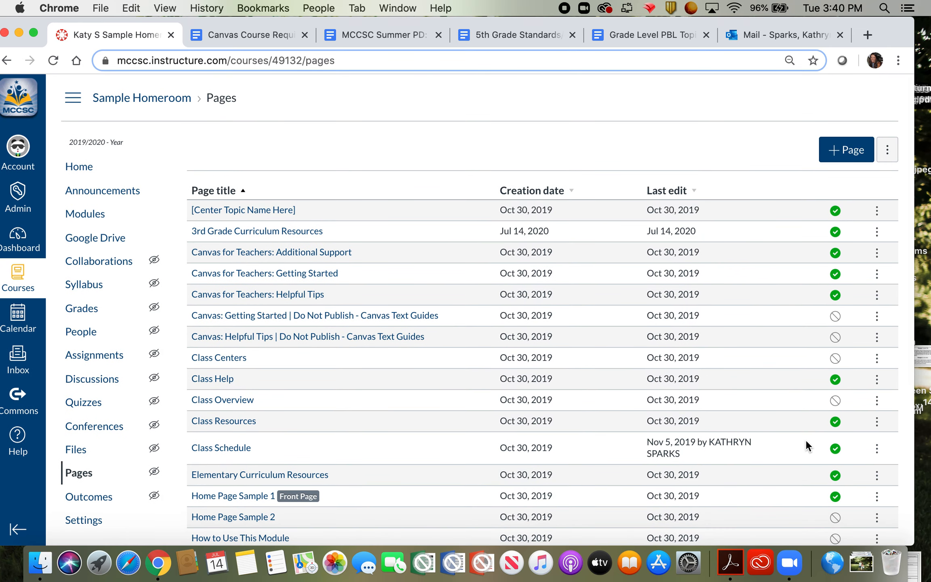